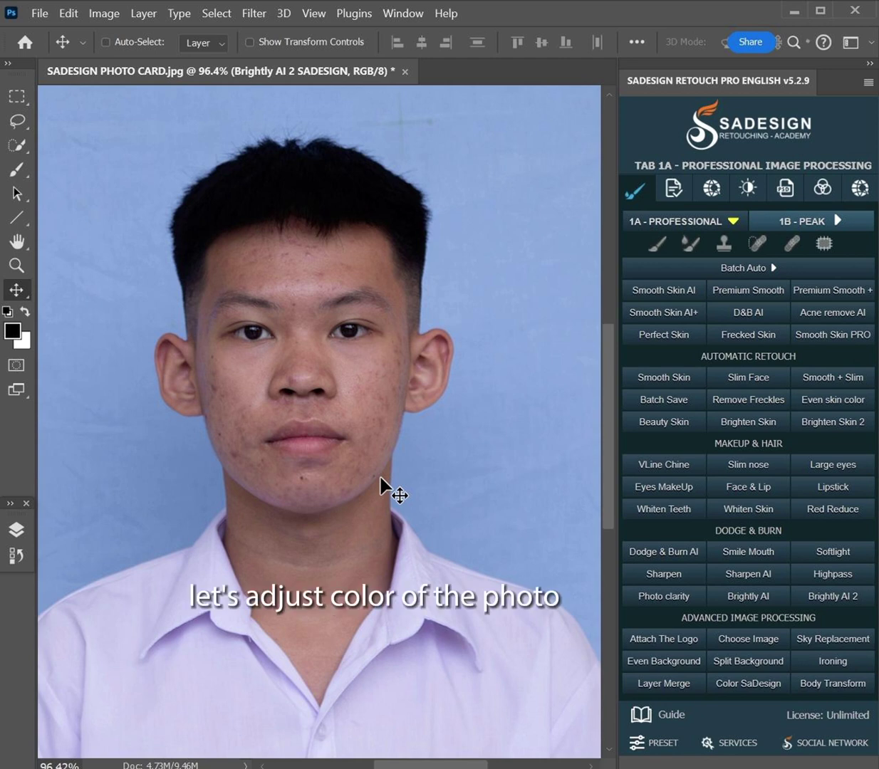
# Brighten the photo in Camera Raw: exposure +0.20, contrast -7, saturation -5.
pyautogui.click(833, 600)
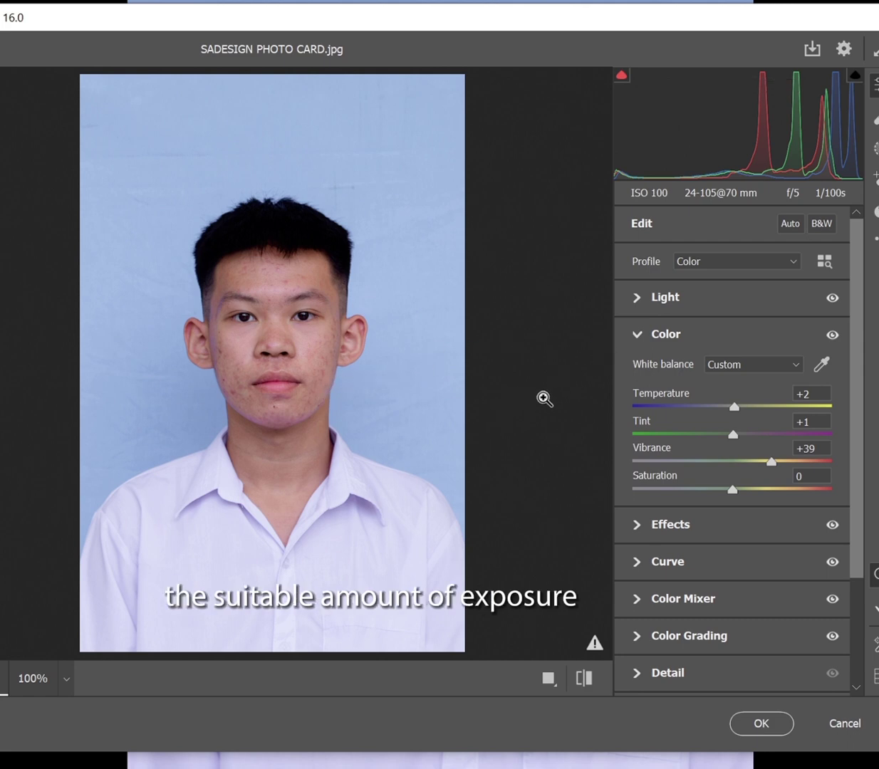
pyautogui.click(675, 528)
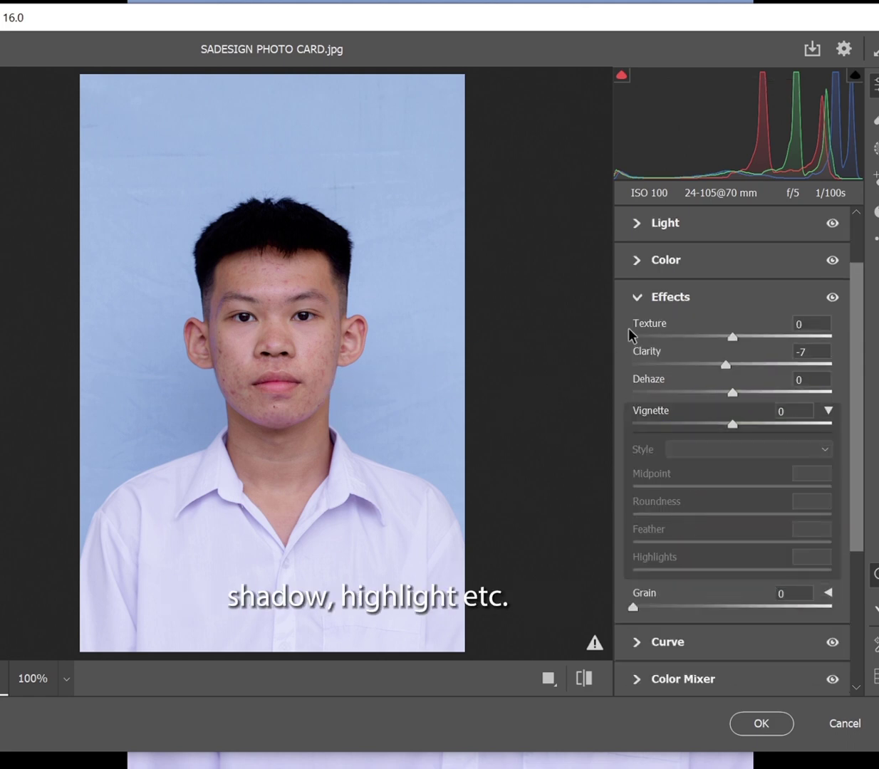
pyautogui.click(672, 226)
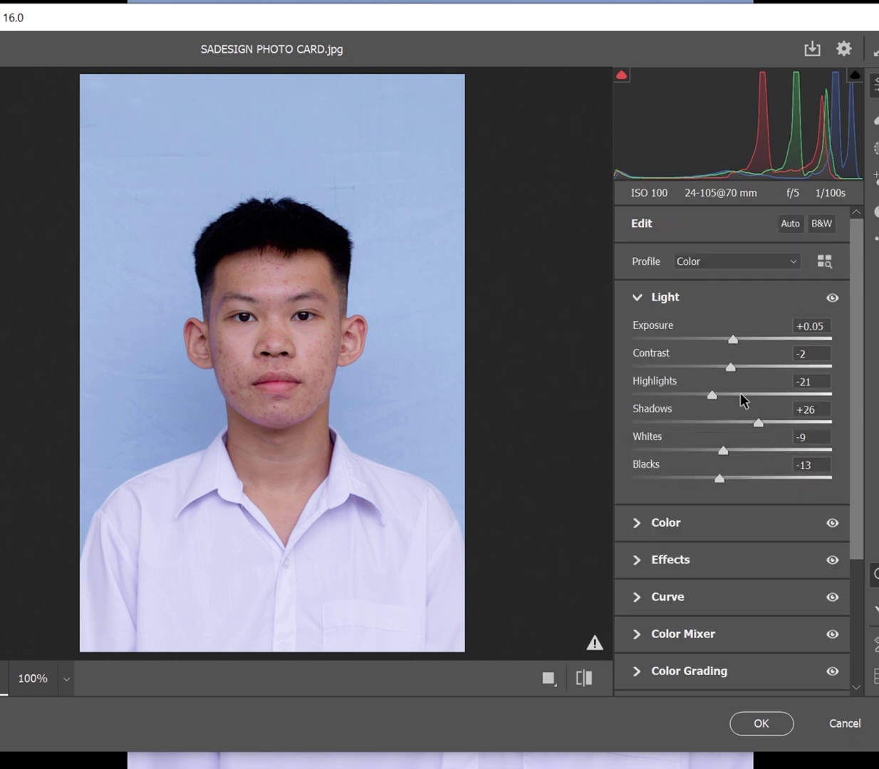
pyautogui.moveTo(730, 337); pyautogui.dragTo(725, 368)
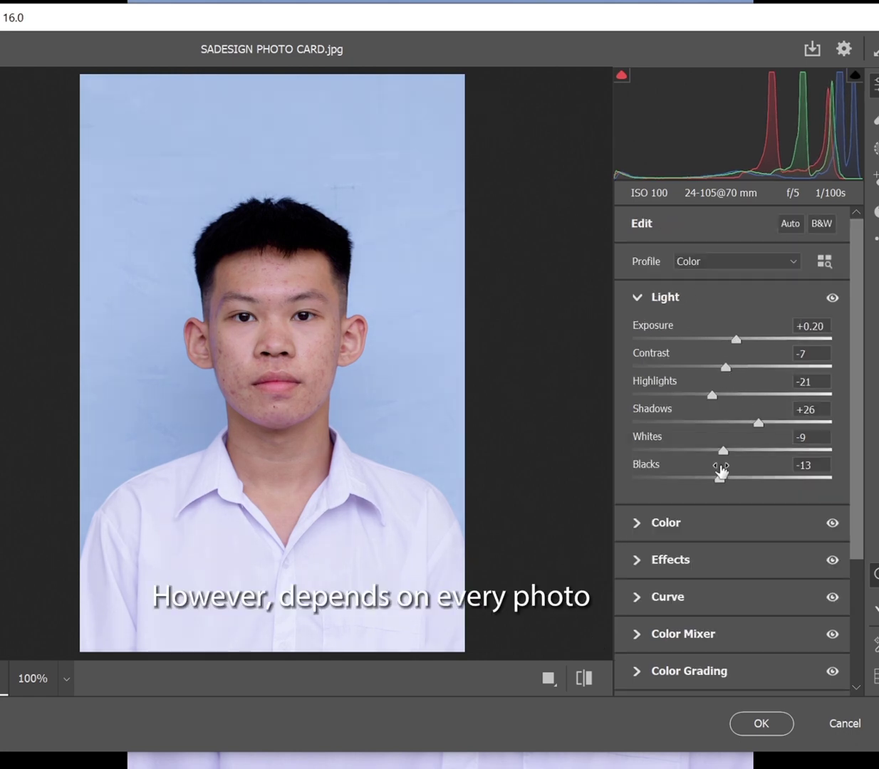
pyautogui.click(674, 524)
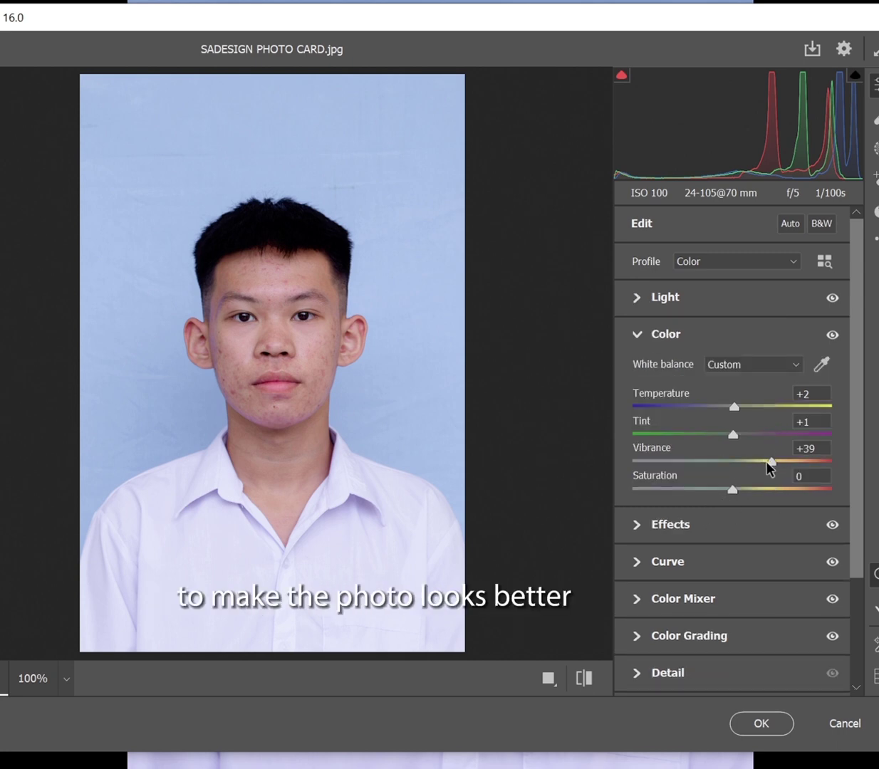
pyautogui.moveTo(732, 490); pyautogui.dragTo(729, 491)
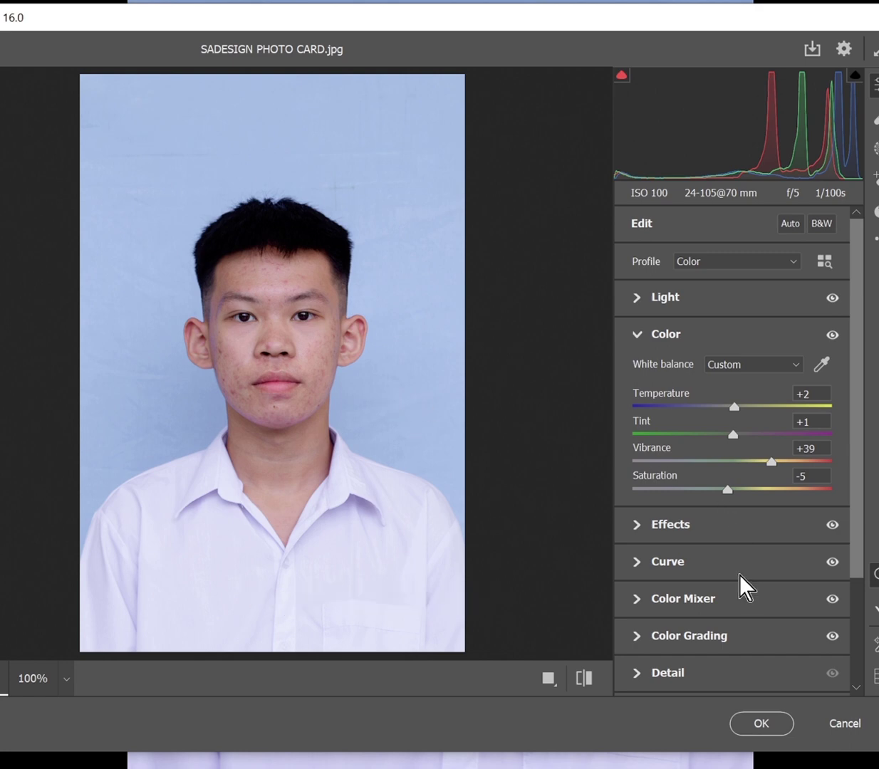
# Apply the Camera Raw edits, compare with the original, then apply Premium Smooth skin smoothing.
pyautogui.click(752, 723)
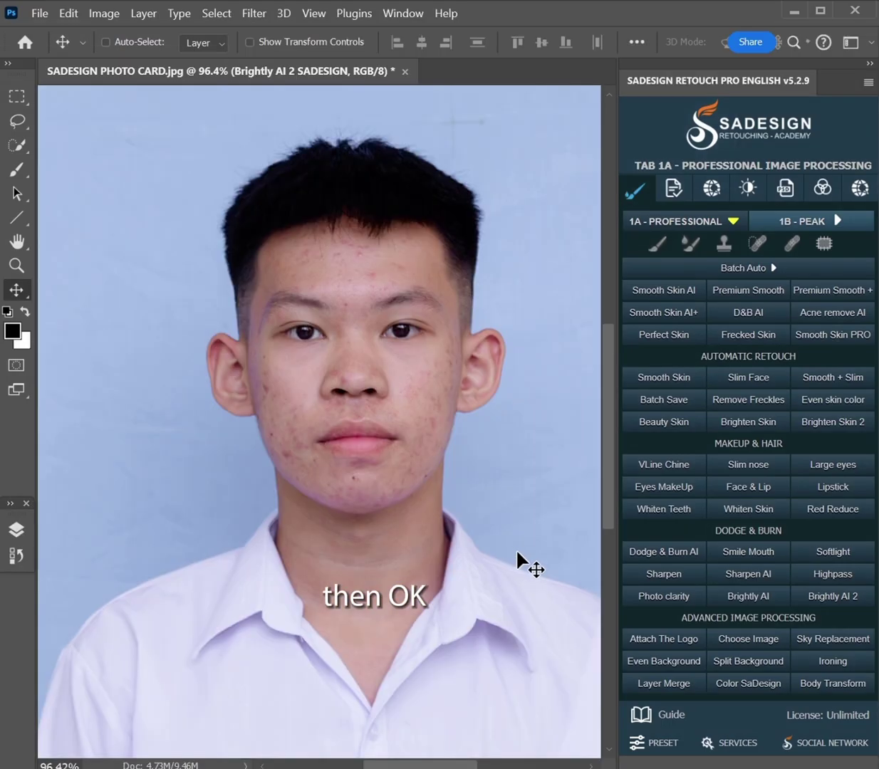
pyautogui.moveTo(385, 502); pyautogui.dragTo(353, 466)
pyautogui.click(16, 530)
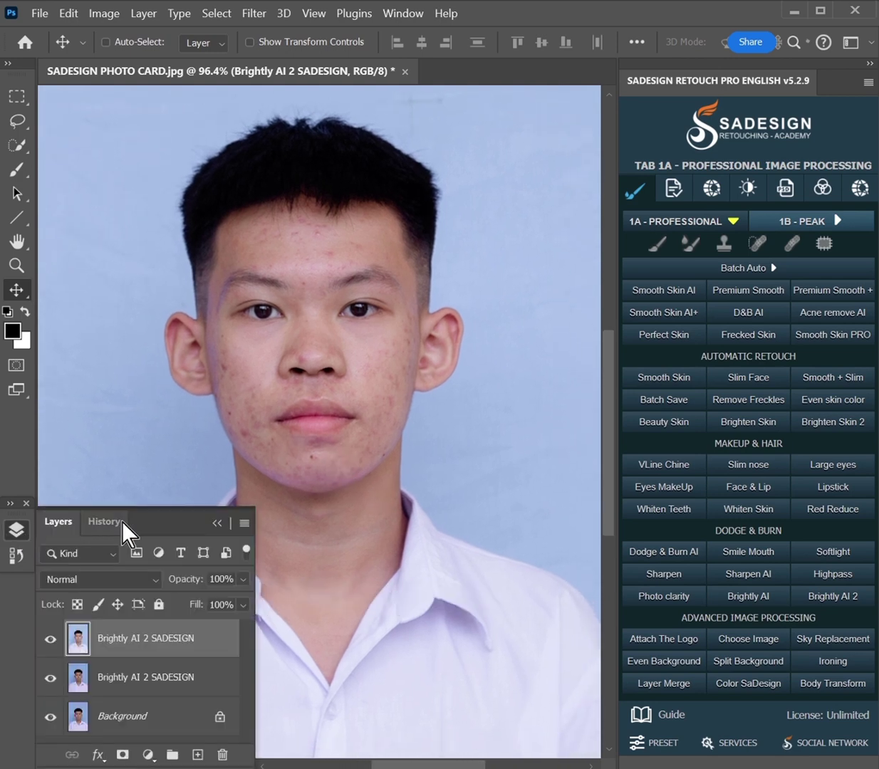
pyautogui.click(50, 640)
pyautogui.click(50, 640)
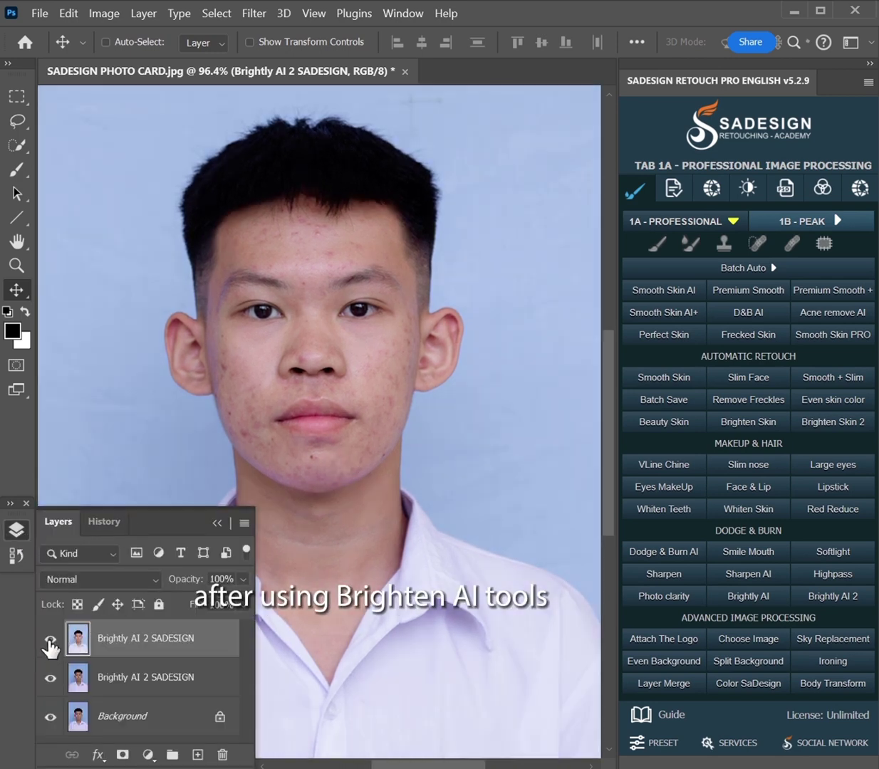
pyautogui.click(16, 530)
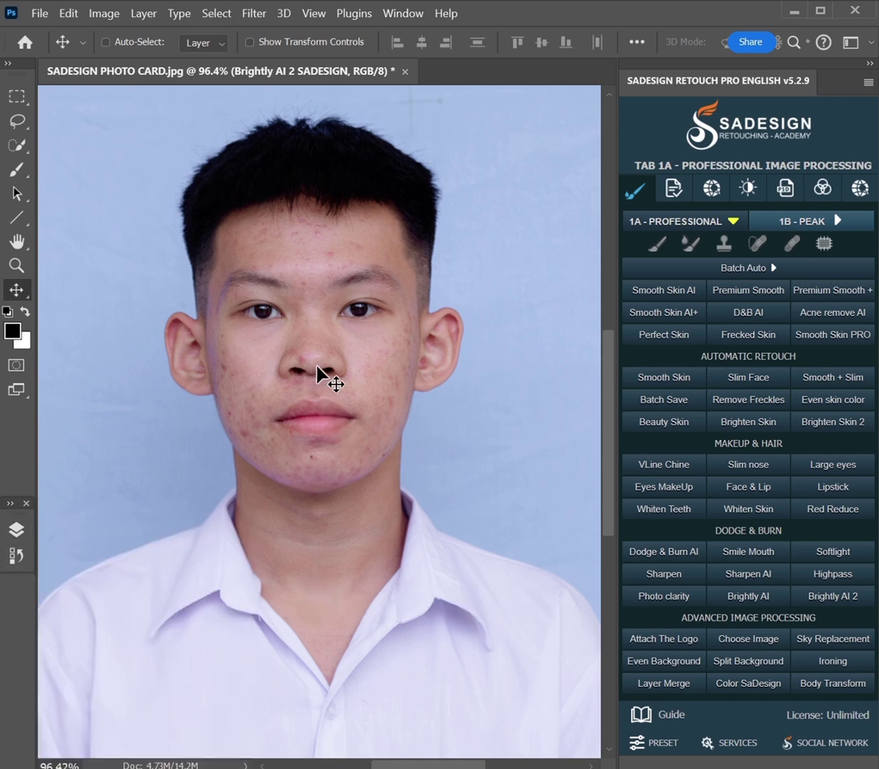
pyautogui.click(741, 292)
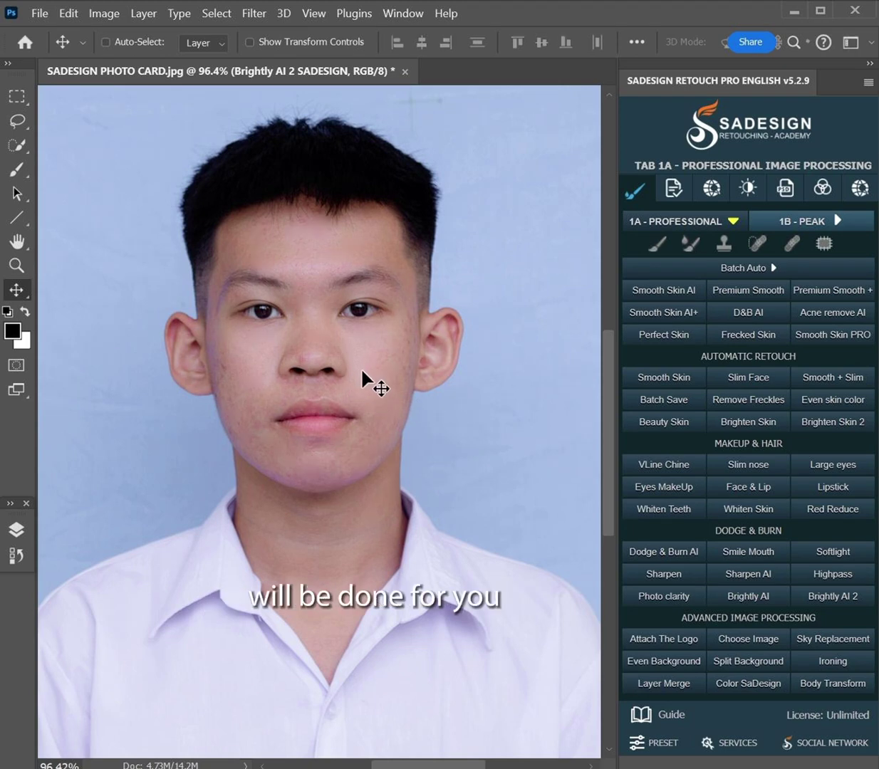
# Compare the original Background against the retouched skin, zoomed in on the face.
pyautogui.click(16, 531)
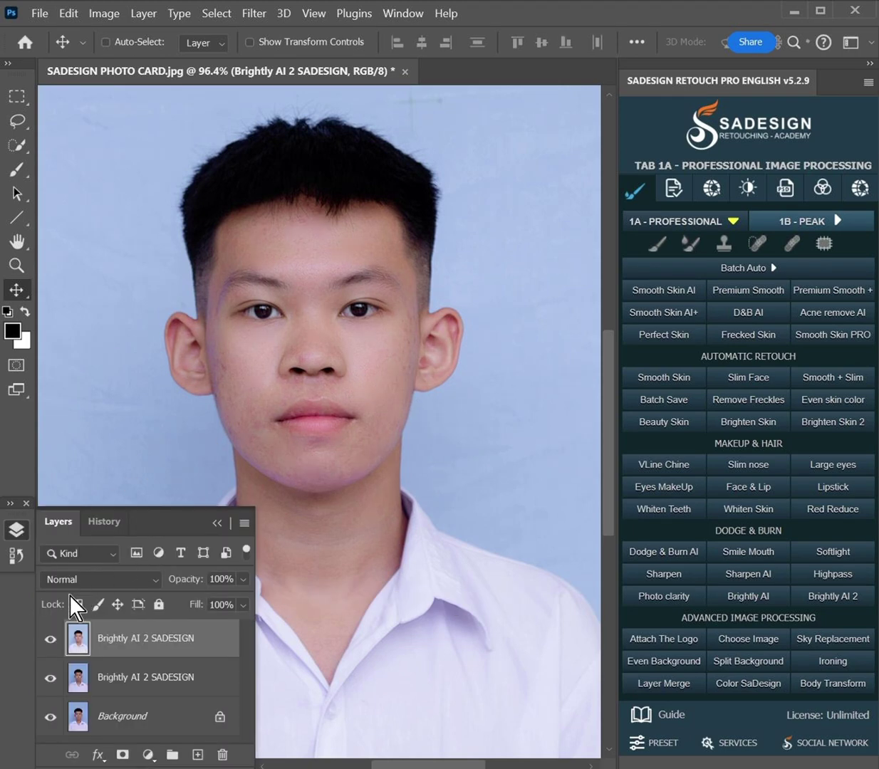
pyautogui.keyDown('alt'); pyautogui.click(49, 716); pyautogui.keyUp('alt')
pyautogui.keyDown('alt'); pyautogui.click(50, 717); pyautogui.keyUp('alt')
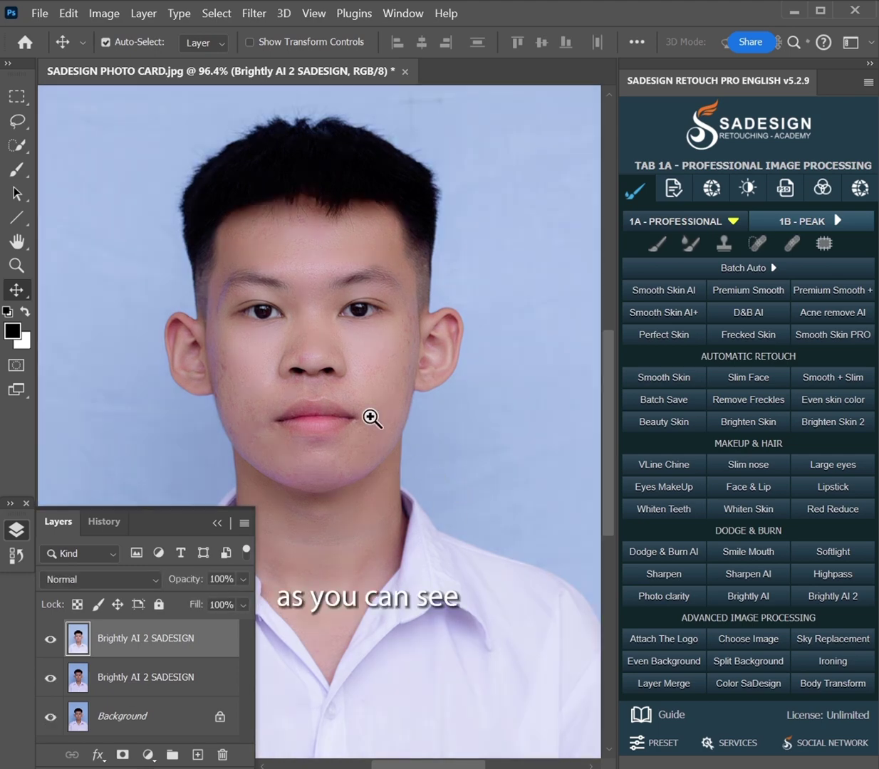
pyautogui.moveTo(373, 418)
pyautogui.mouseDown()
pyautogui.moveTo(391, 451)
pyautogui.moveTo(418, 447)
pyautogui.mouseUp()
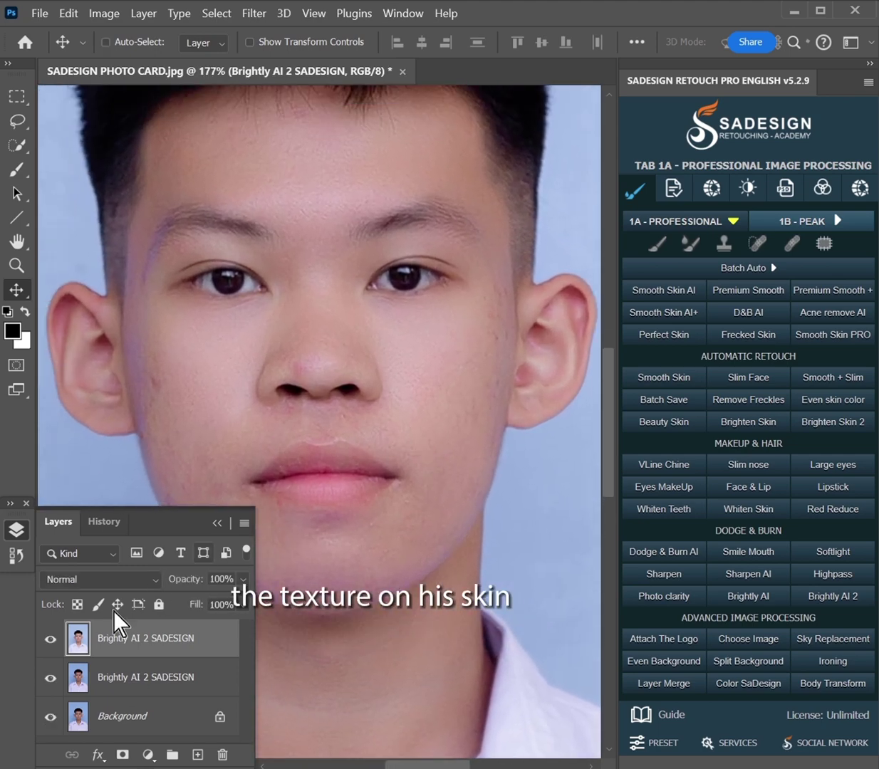
pyautogui.keyDown('alt'); pyautogui.click(50, 717); pyautogui.keyUp('alt')
pyautogui.keyDown('alt'); pyautogui.click(51, 717); pyautogui.keyUp('alt')
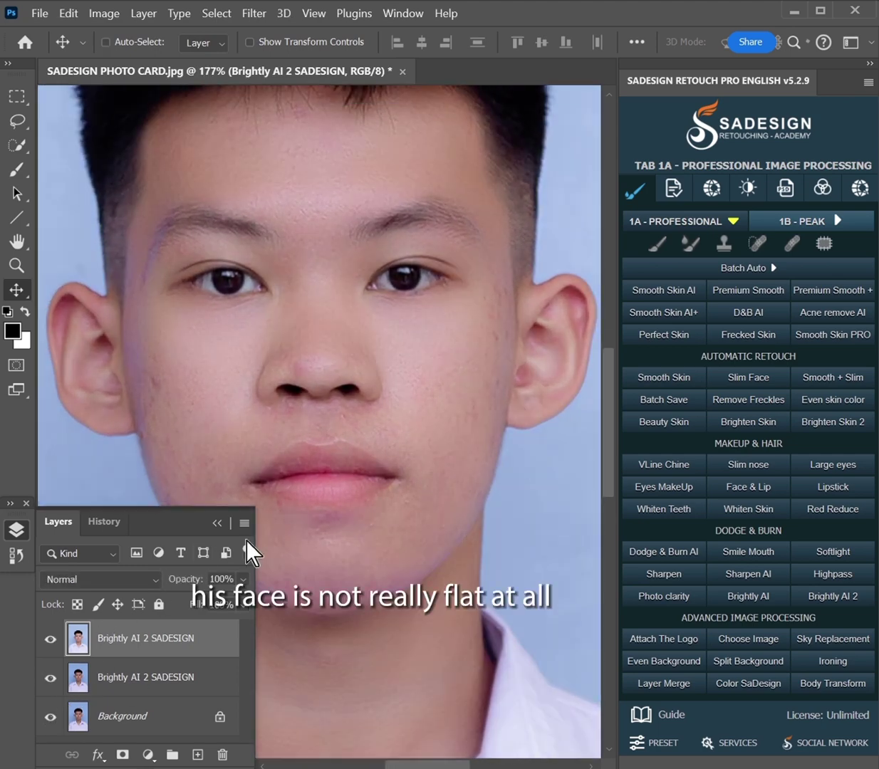
# Zoom back out and merge all layers into one Background layer with Layer Merge.
pyautogui.click(217, 526)
pyautogui.moveTo(292, 390); pyautogui.dragTo(253, 454)
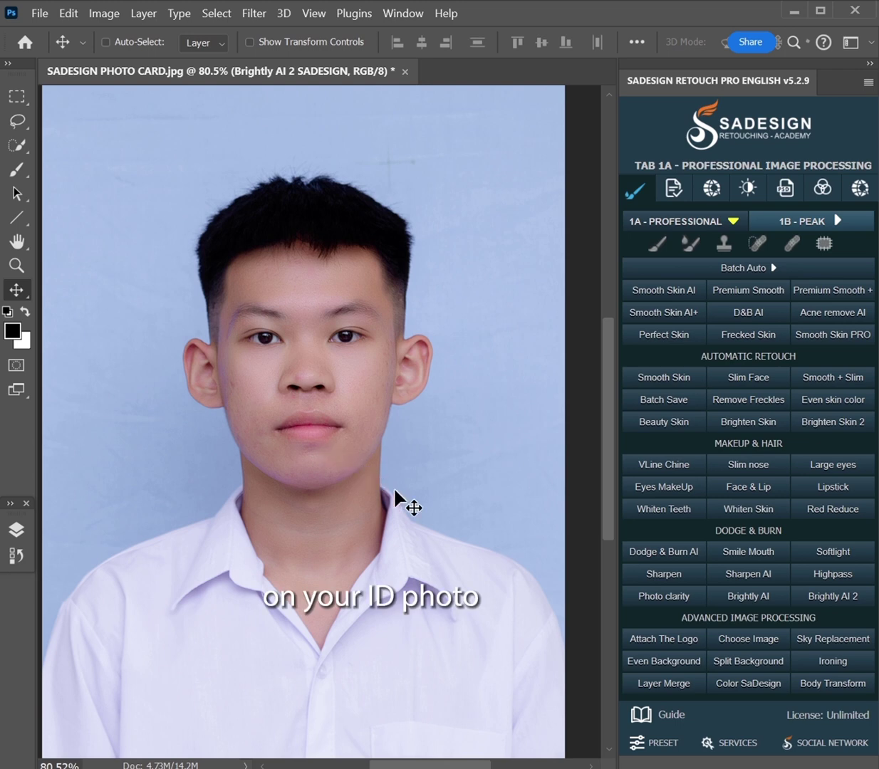
pyautogui.click(16, 531)
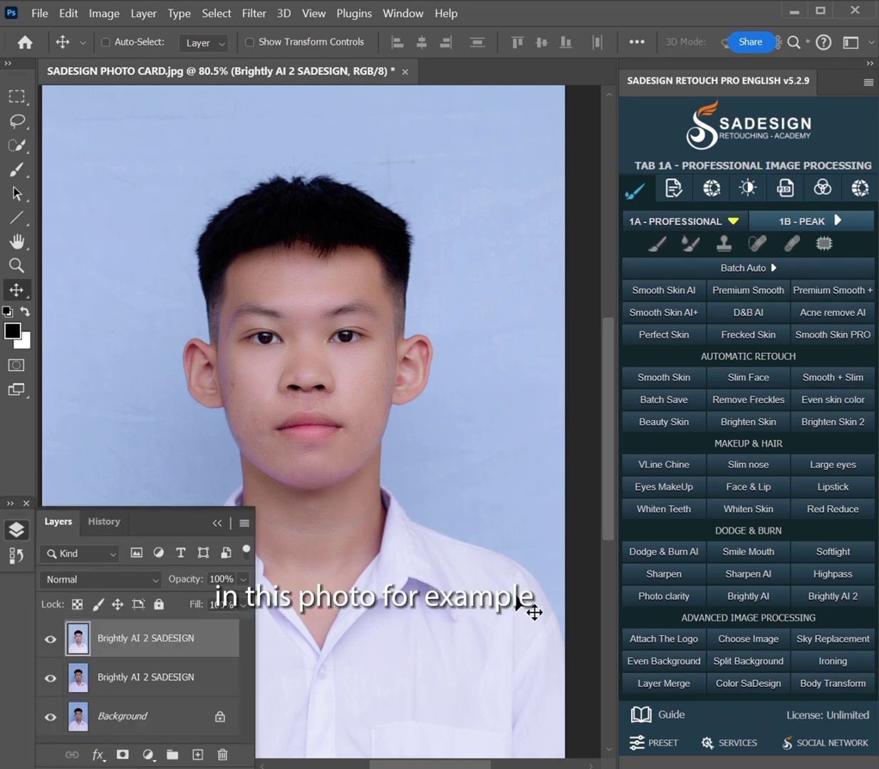
pyautogui.click(656, 684)
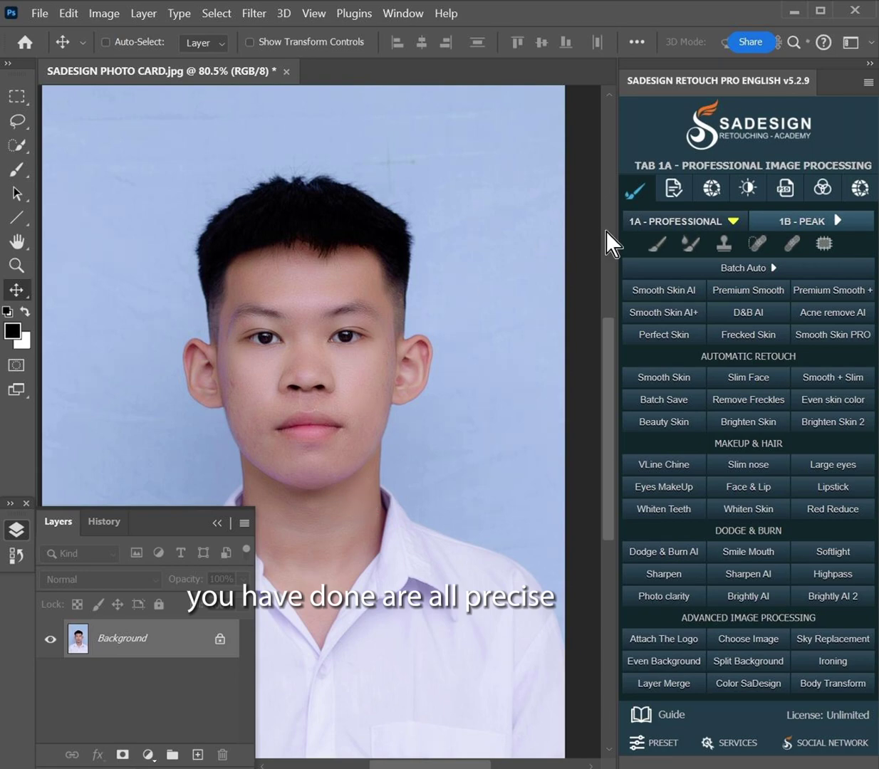
# Use Split Image in Tab 7B ID Card Photo to put the subject over a blue fill.
pyautogui.click(861, 189)
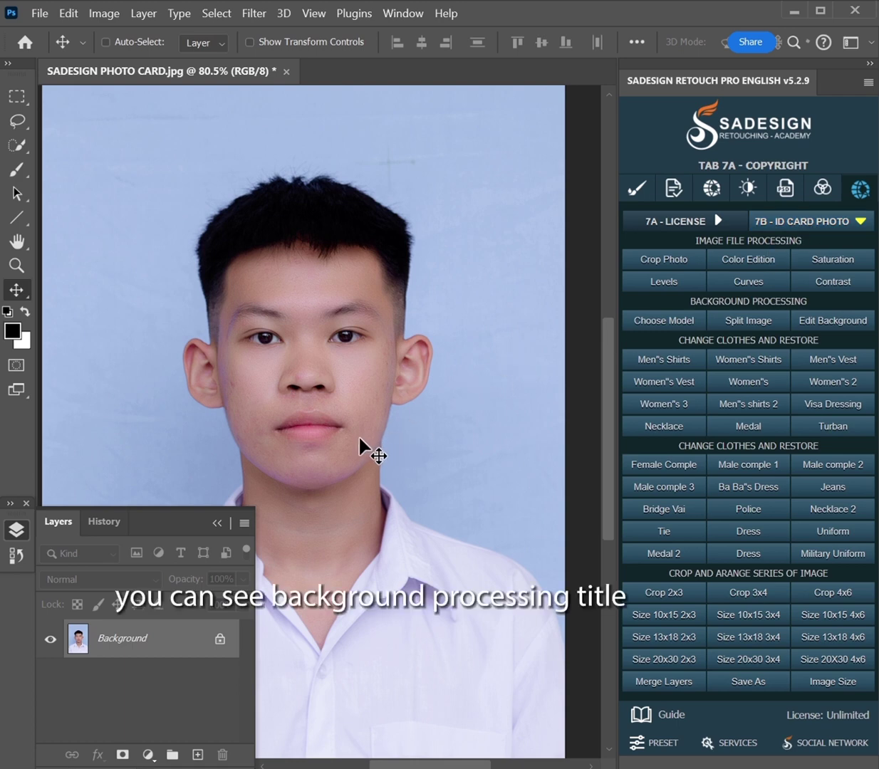
pyautogui.click(734, 326)
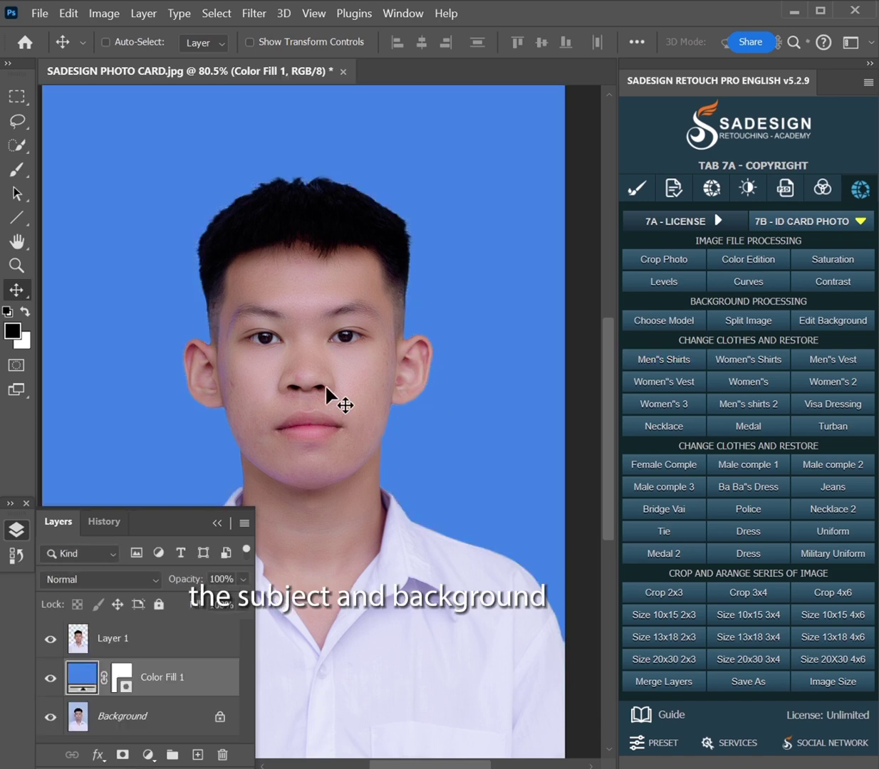
# Recolour the Color Fill 1 background to #19a7f9, then select Layer 1.
pyautogui.doubleClick(82, 679)
pyautogui.moveTo(734, 226); pyautogui.dragTo(530, 373)
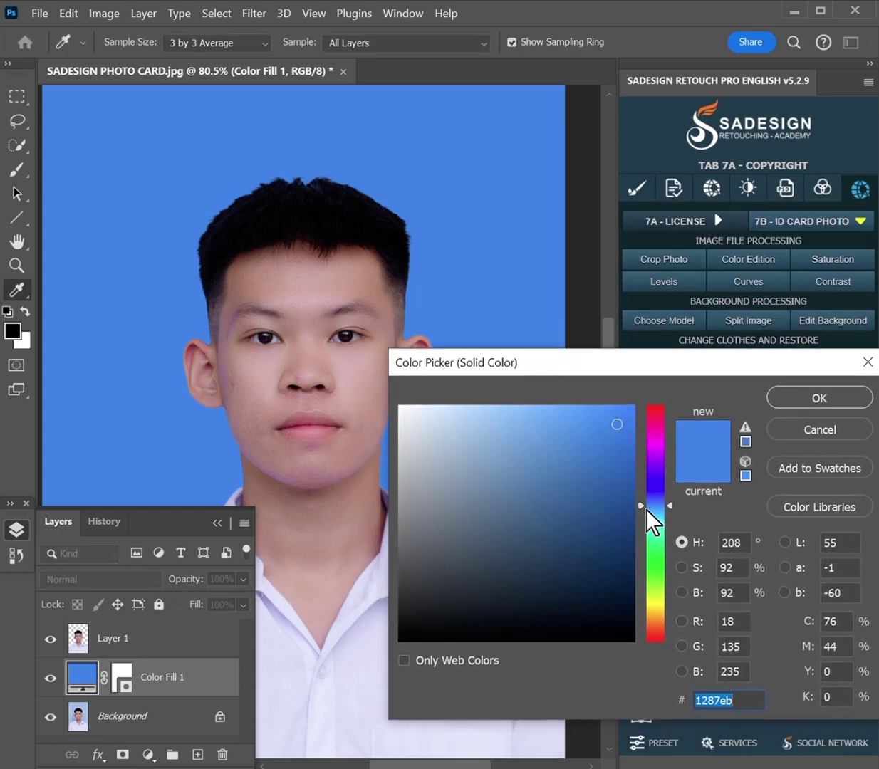
pyautogui.moveTo(619, 426)
pyautogui.mouseDown()
pyautogui.moveTo(481, 424)
pyautogui.moveTo(401, 406)
pyautogui.moveTo(606, 418)
pyautogui.moveTo(610, 411)
pyautogui.mouseUp()
pyautogui.moveTo(659, 507)
pyautogui.mouseDown()
pyautogui.moveTo(658, 574)
pyautogui.moveTo(657, 492)
pyautogui.moveTo(655, 510)
pyautogui.mouseUp()
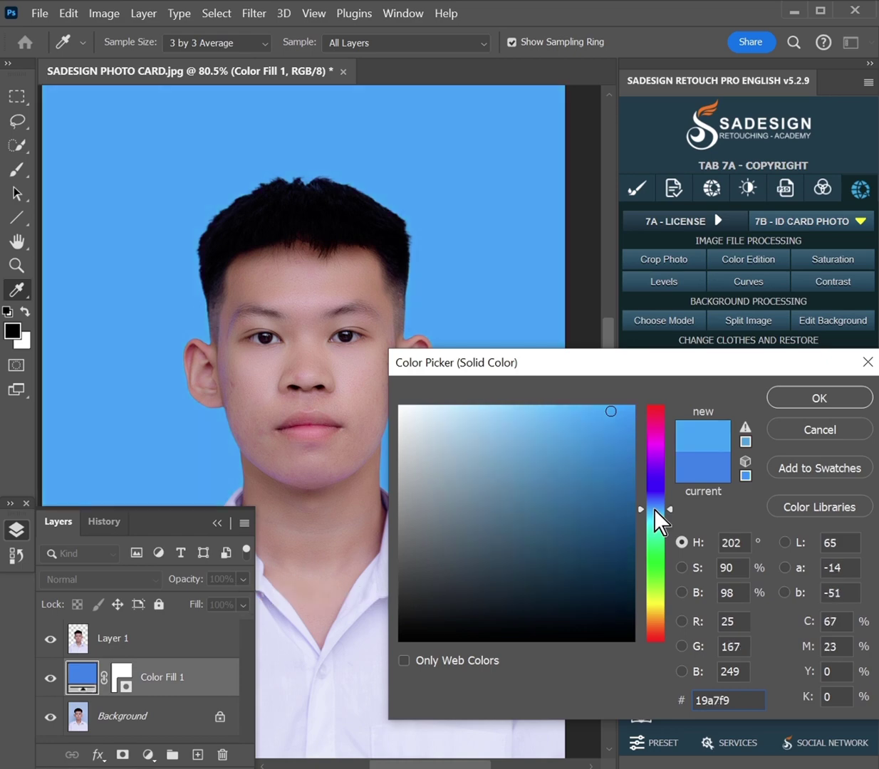
pyautogui.click(792, 401)
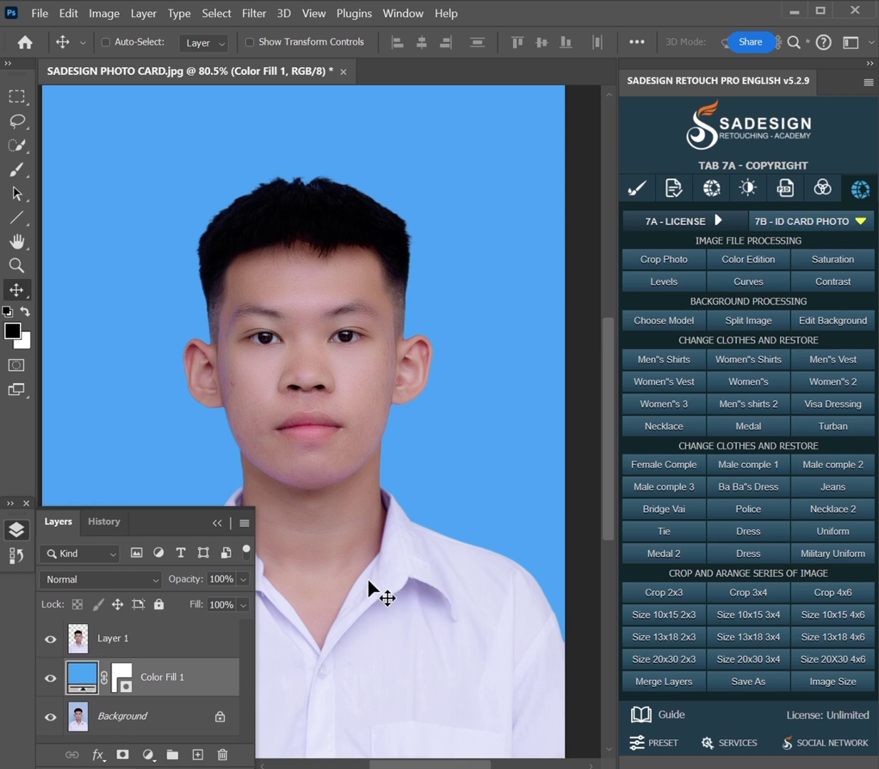
pyautogui.click(133, 639)
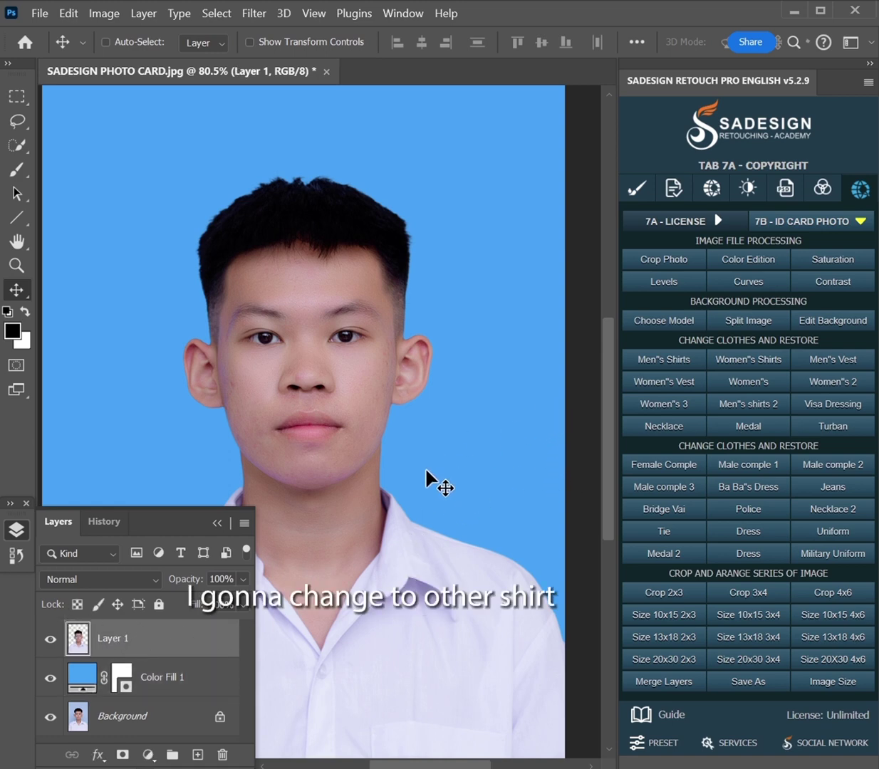
# Open the light lavender collared shirt from Men's Shirts as SADESIGN_13.png.
pyautogui.click(669, 362)
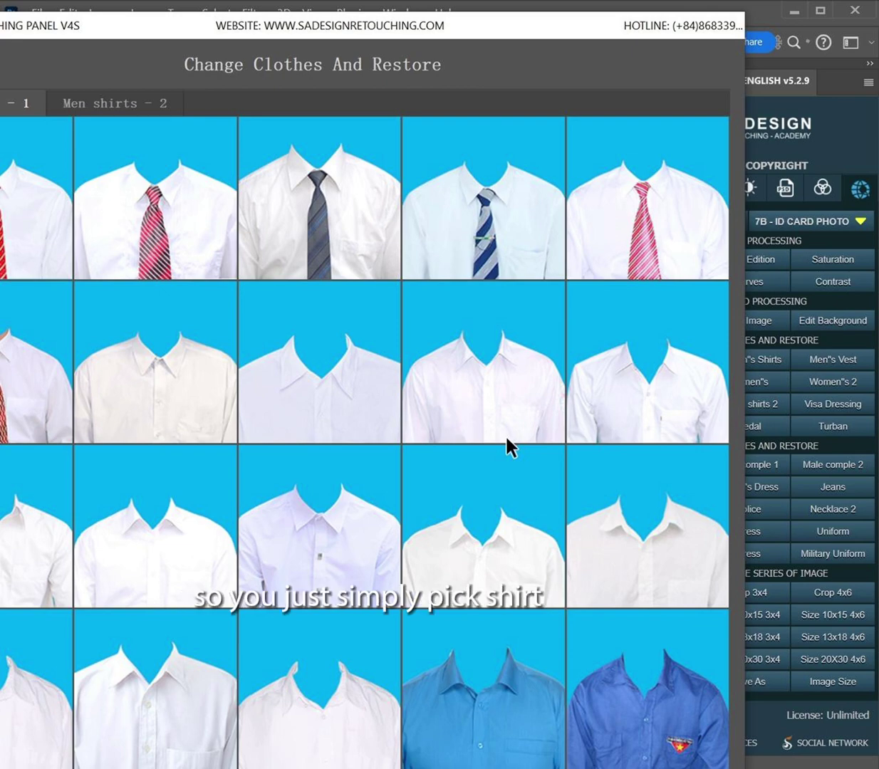
pyautogui.click(325, 550)
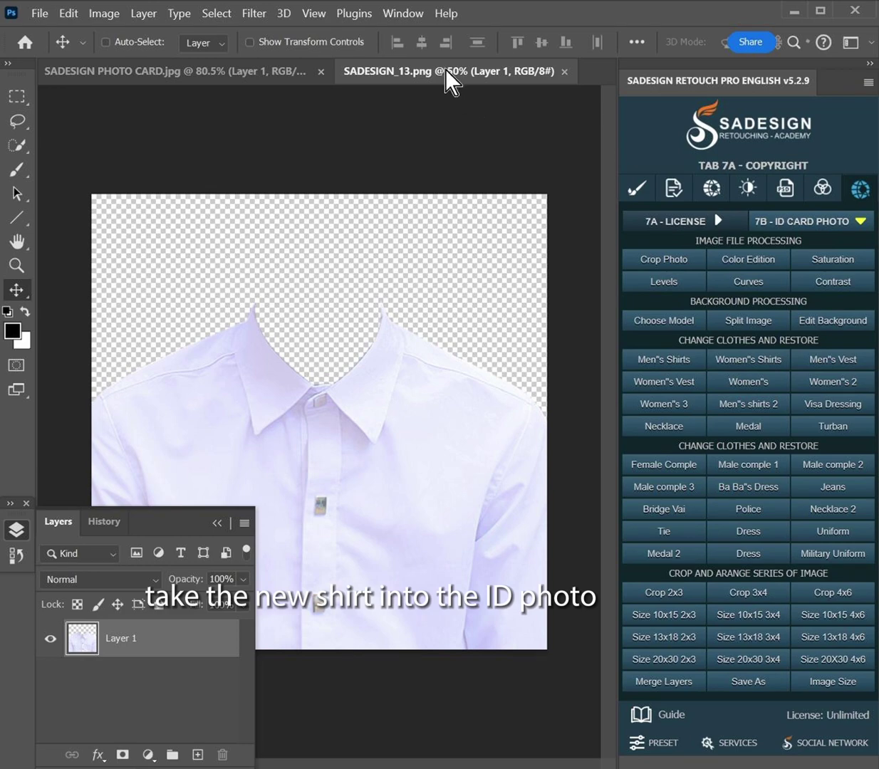
# Drag the shirt into the ID photo as a new layer and close the shirt document.
pyautogui.moveTo(447, 75); pyautogui.dragTo(575, 125)
pyautogui.moveTo(633, 501); pyautogui.dragTo(347, 624)
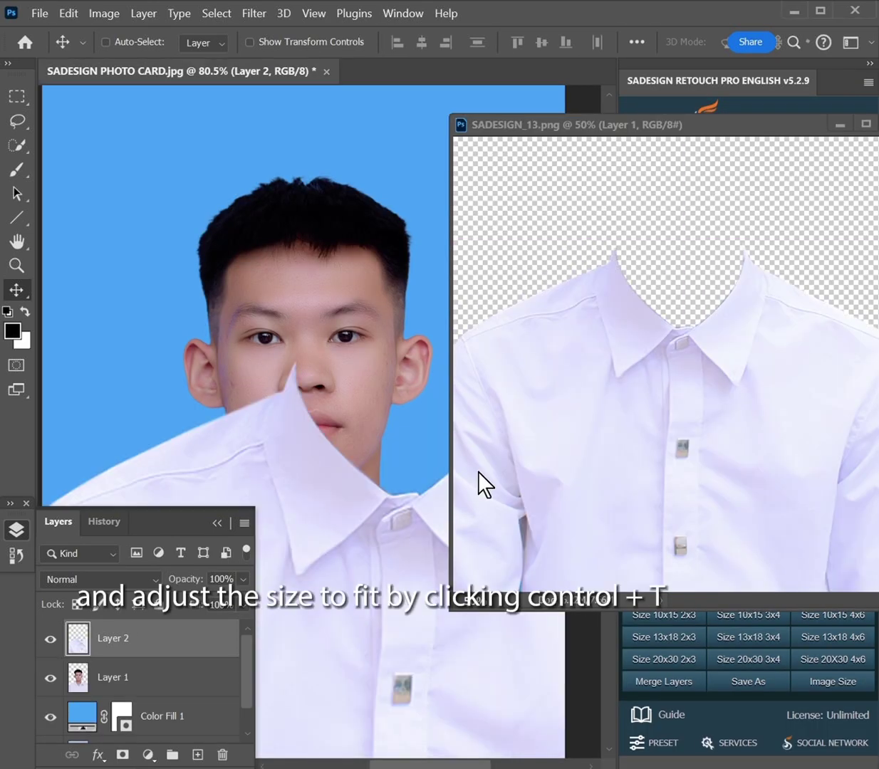
pyautogui.press('ctrl')
pyautogui.hotkey('ctrl', 'w')
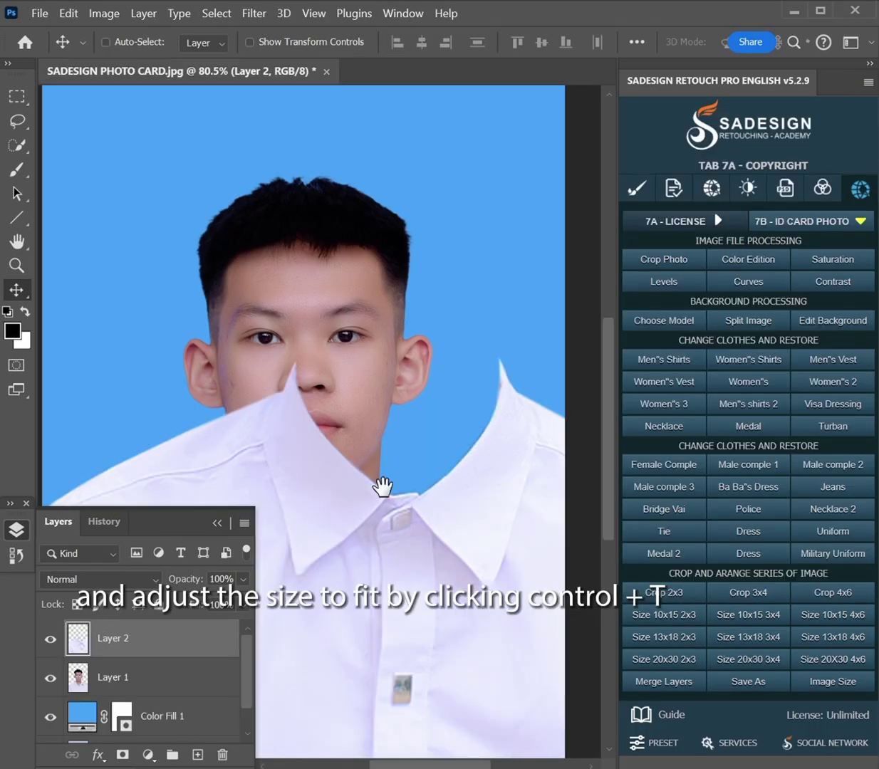
pyautogui.moveTo(383, 486); pyautogui.dragTo(349, 516)
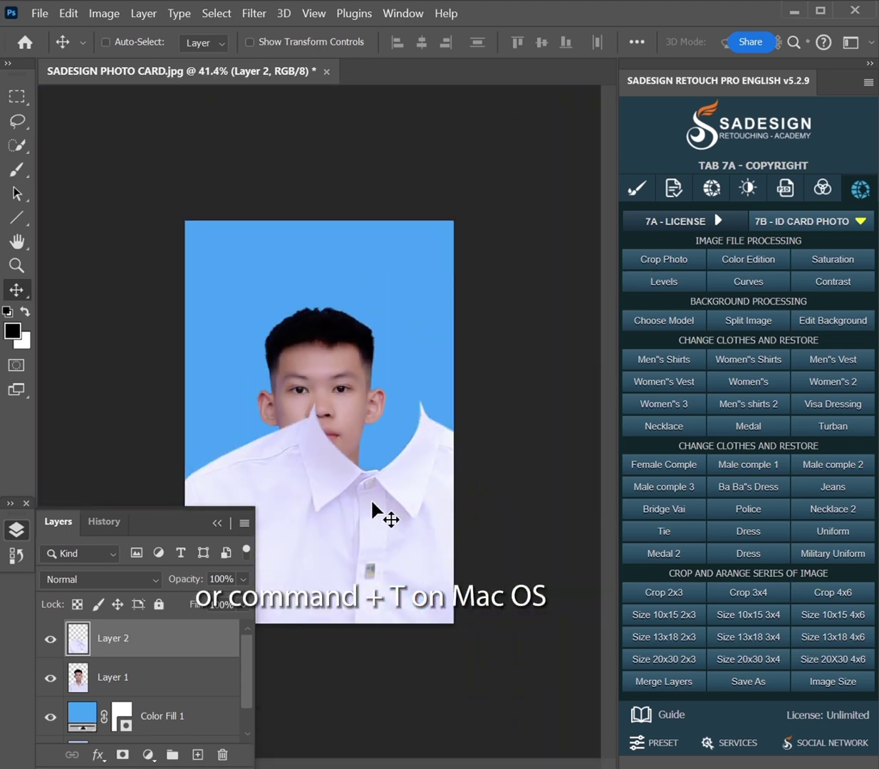
# Scale the shirt to about 67% and fit it under the chin and over the shoulders.
pyautogui.hotkey('ctrl', 't')
pyautogui.moveTo(559, 399); pyautogui.dragTo(486, 454)
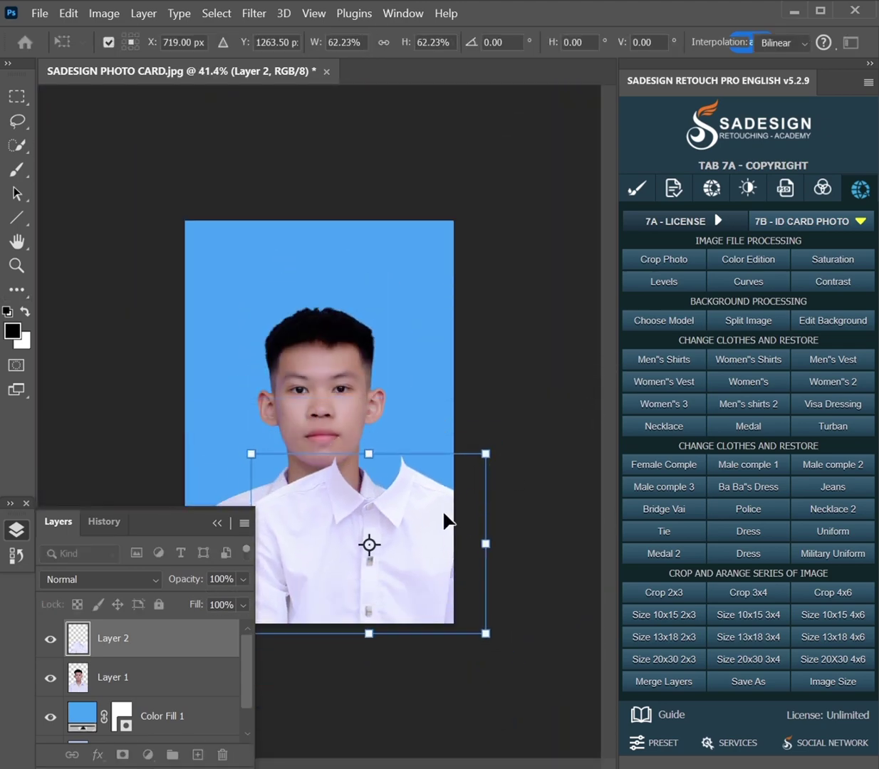
pyautogui.moveTo(447, 521); pyautogui.dragTo(388, 516)
pyautogui.keyDown('ctrl'); pyautogui.click(381, 528); pyautogui.keyUp('ctrl')
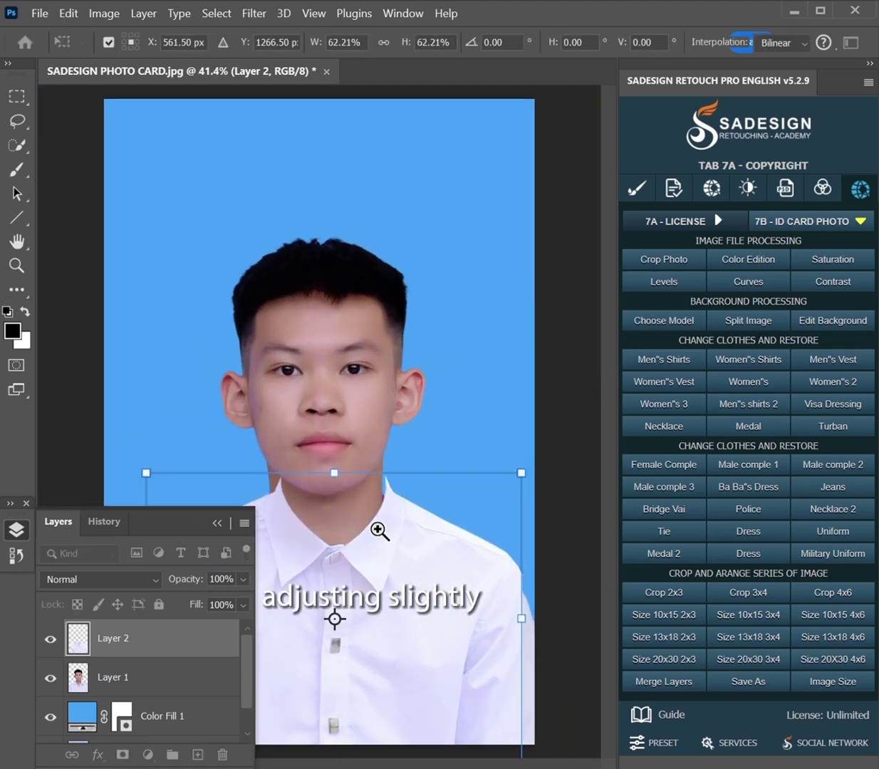
pyautogui.moveTo(413, 447); pyautogui.dragTo(372, 465)
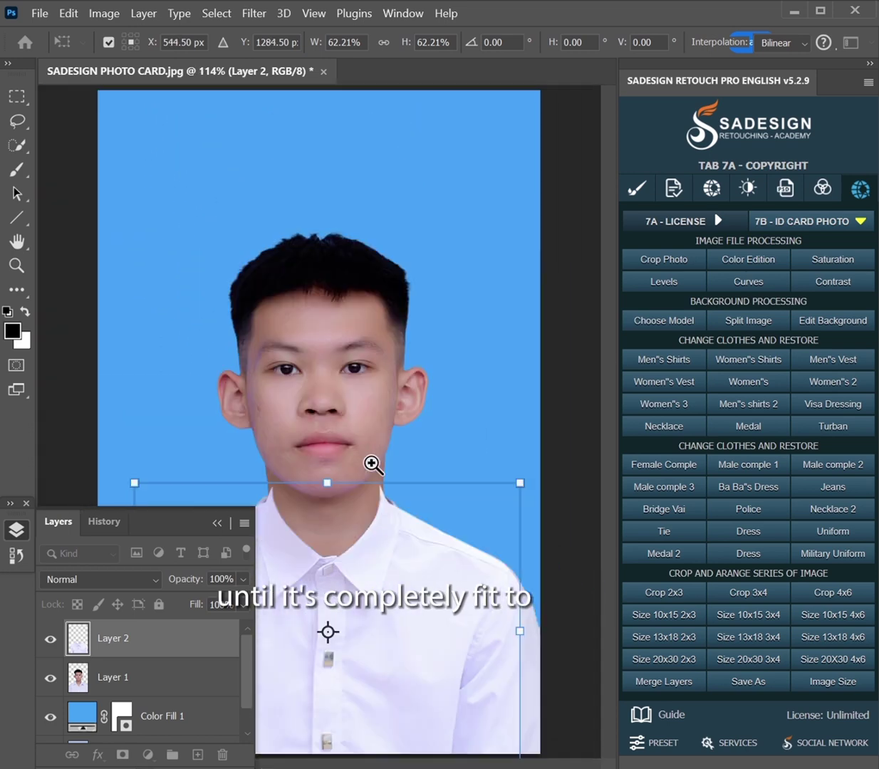
pyautogui.moveTo(519, 482); pyautogui.dragTo(534, 472)
pyautogui.moveTo(420, 523); pyautogui.dragTo(430, 530)
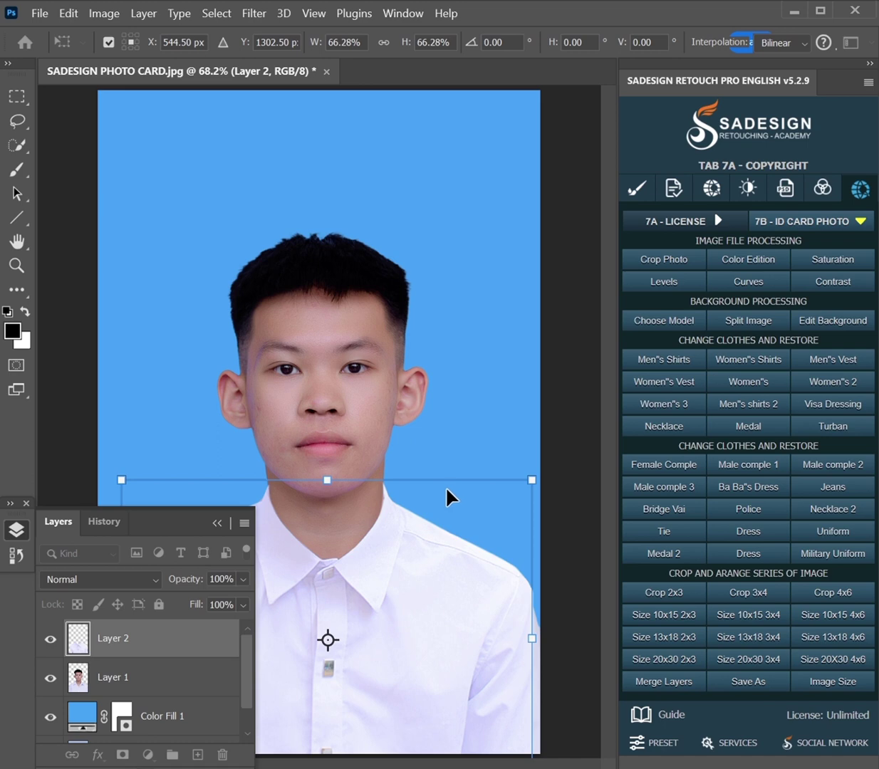
pyautogui.moveTo(531, 480); pyautogui.dragTo(536, 473)
pyautogui.press('Return')
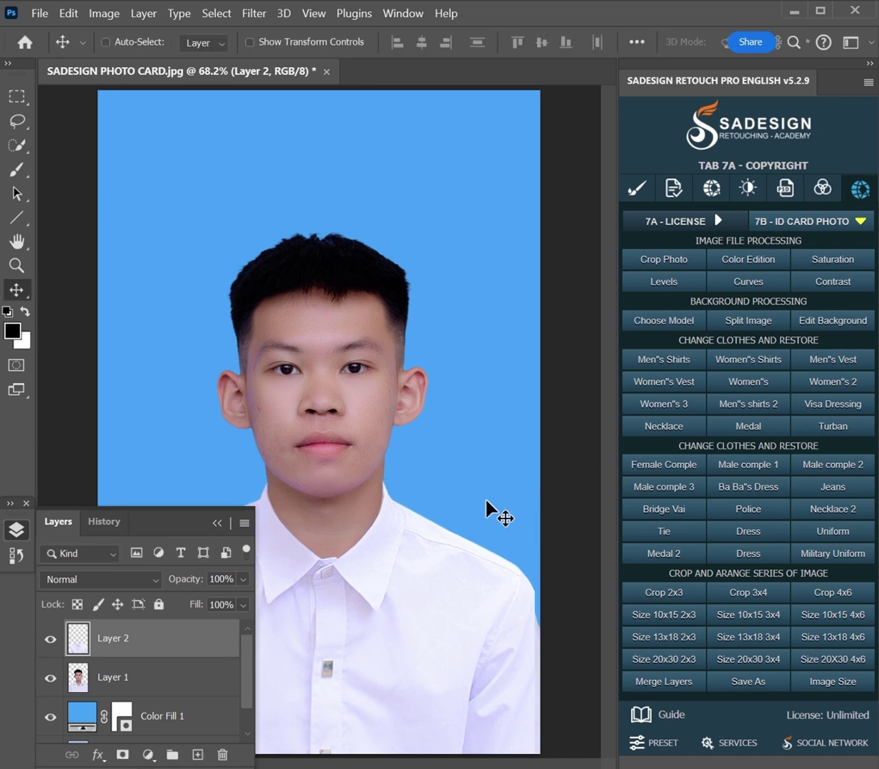
pyautogui.scroll(1, 360, 572)
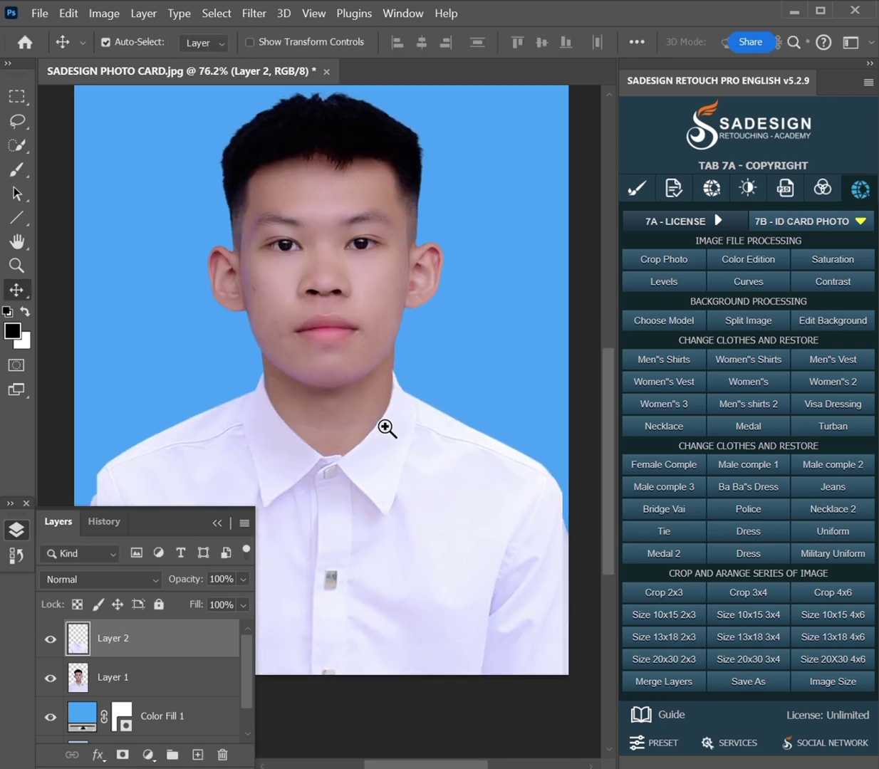
pyautogui.scroll(-1, 387, 428)
pyautogui.moveTo(394, 403); pyautogui.dragTo(390, 413)
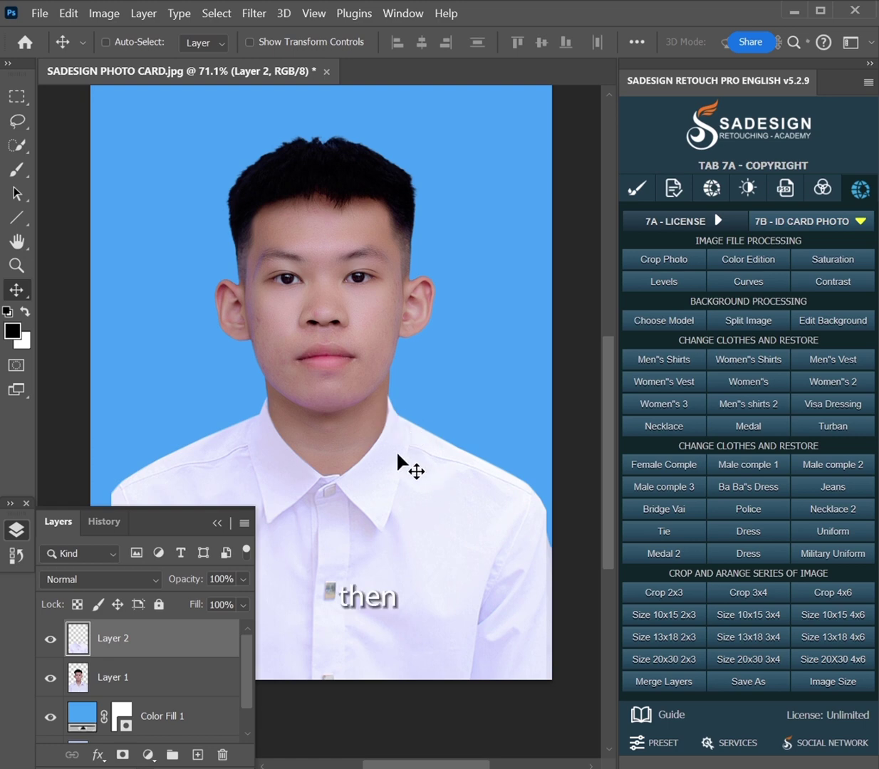
# Flatten the shirt, portrait and blue fill layers using Merge Layers.
pyautogui.click(665, 682)
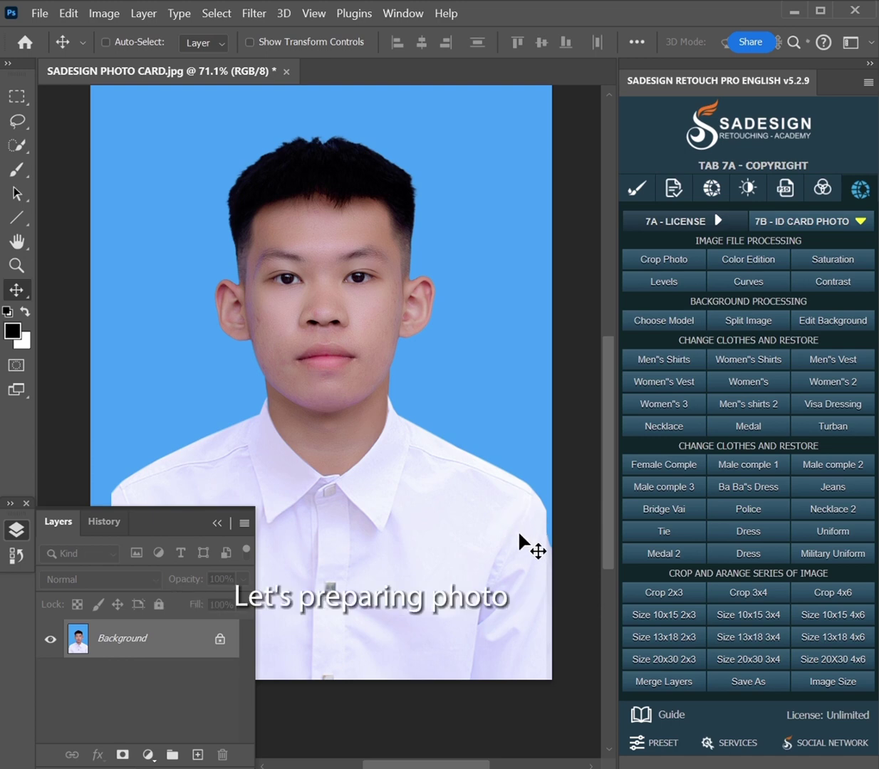
# Apply Crop 4x6 with the frame enlarged and positioned over the head and shoulders.
pyautogui.click(823, 595)
pyautogui.scroll(-2, 362, 380)
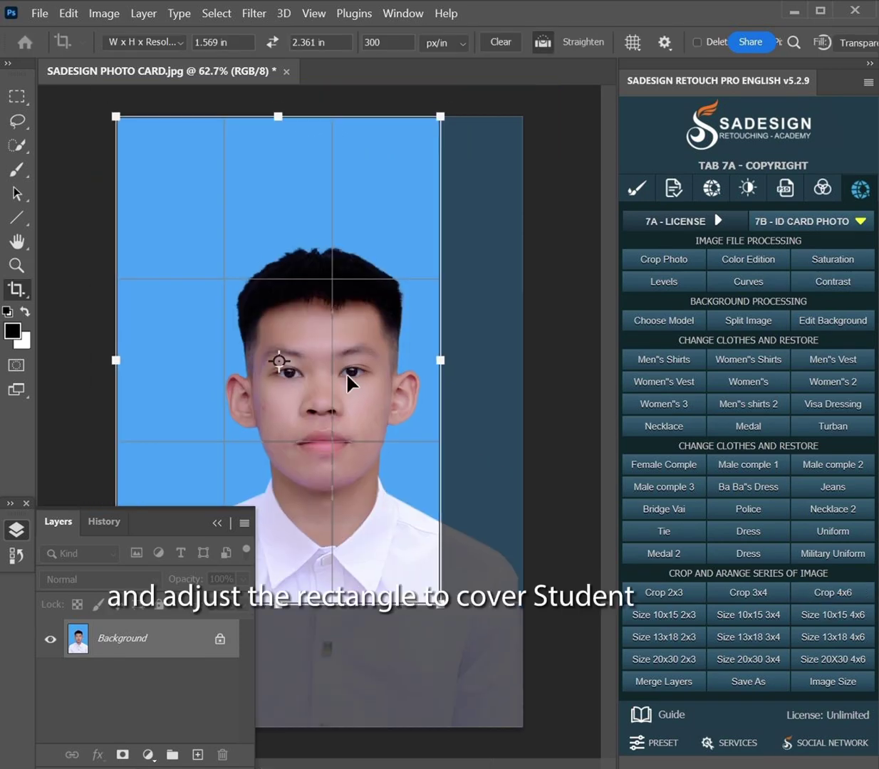
pyautogui.moveTo(292, 320); pyautogui.dragTo(320, 320)
pyautogui.moveTo(454, 610); pyautogui.dragTo(492, 706)
pyautogui.moveTo(394, 459); pyautogui.dragTo(388, 471)
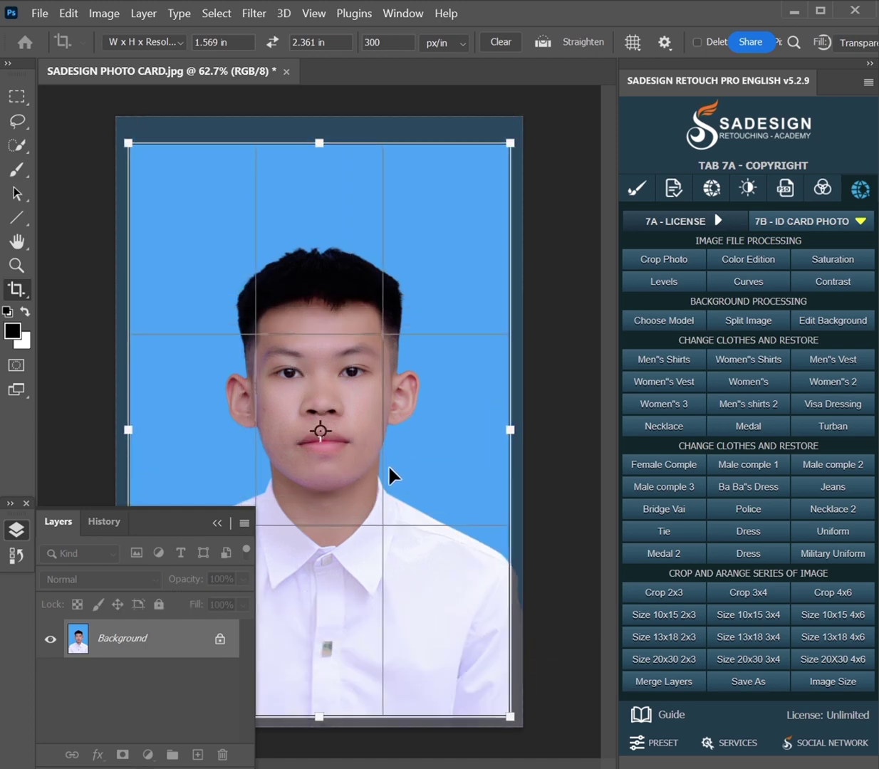
pyautogui.press('Return')
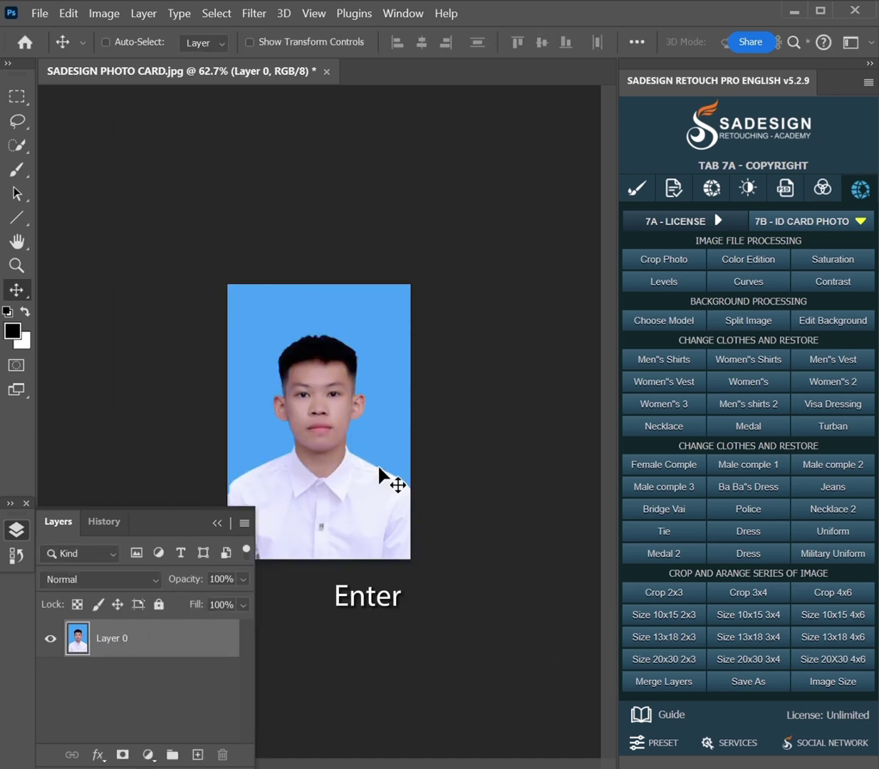
pyautogui.scroll(3, 343, 506)
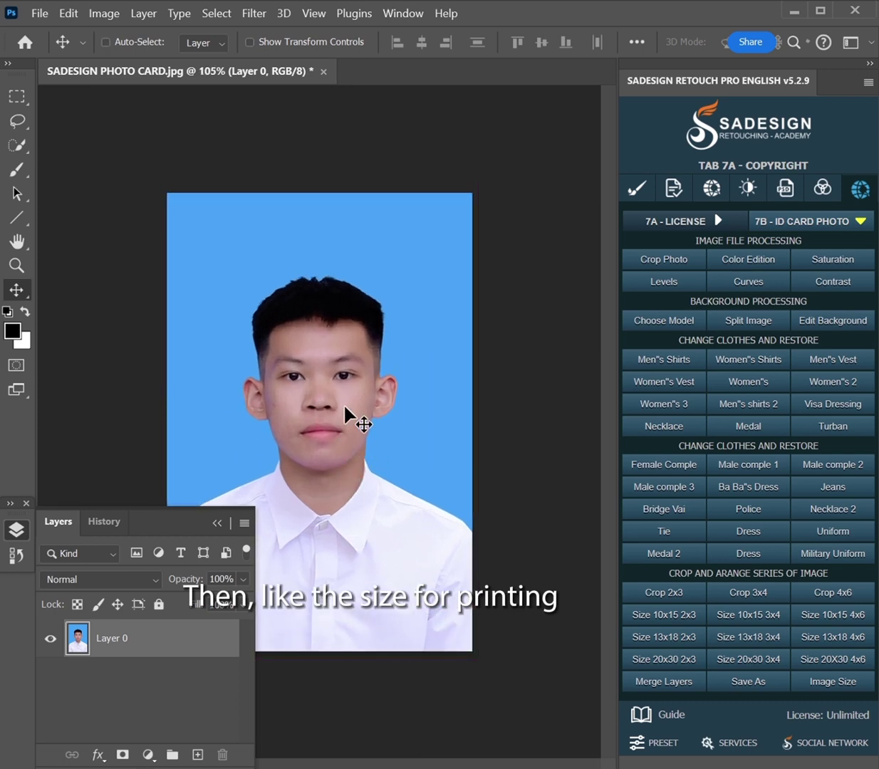
# Run the Size 20X30 4x6 layout with the Automatic Optimize quantity set to 23.
pyautogui.click(815, 662)
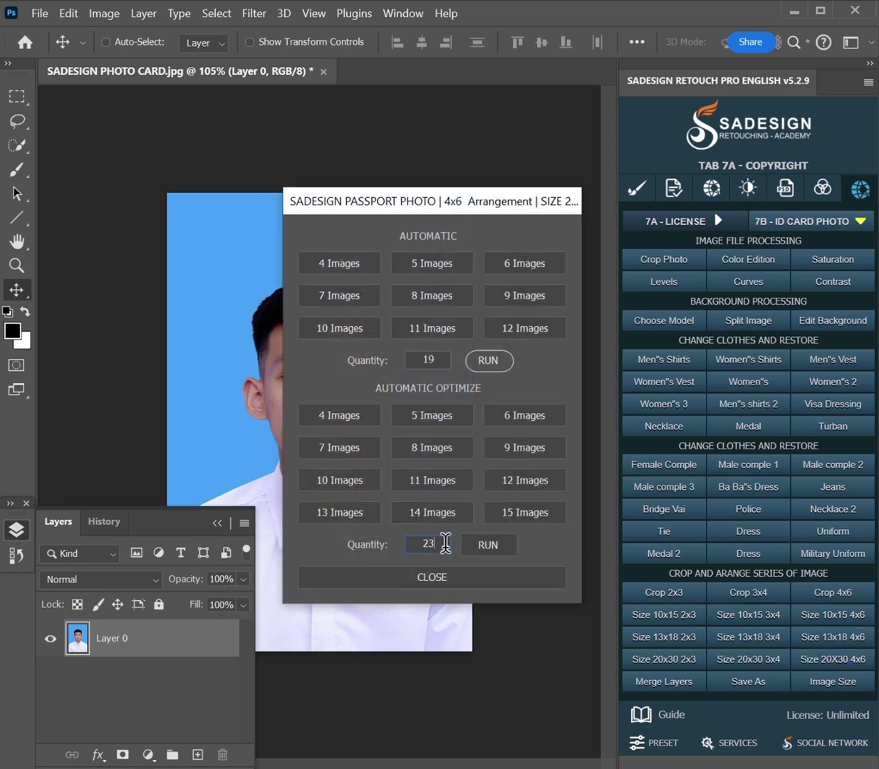
pyautogui.moveTo(446, 542); pyautogui.dragTo(395, 542)
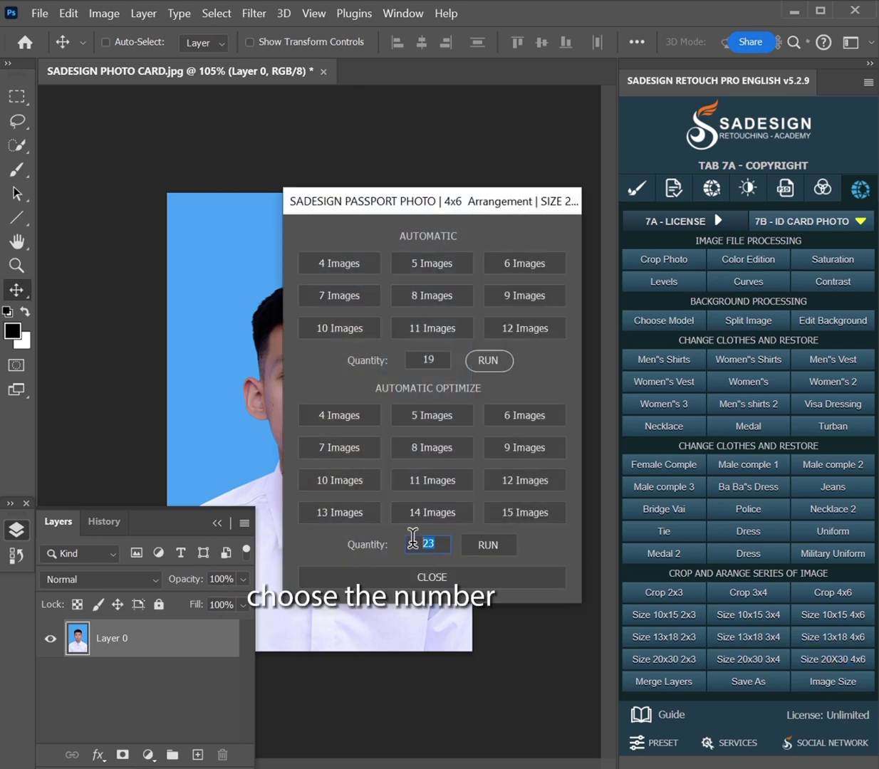
pyautogui.click(491, 547)
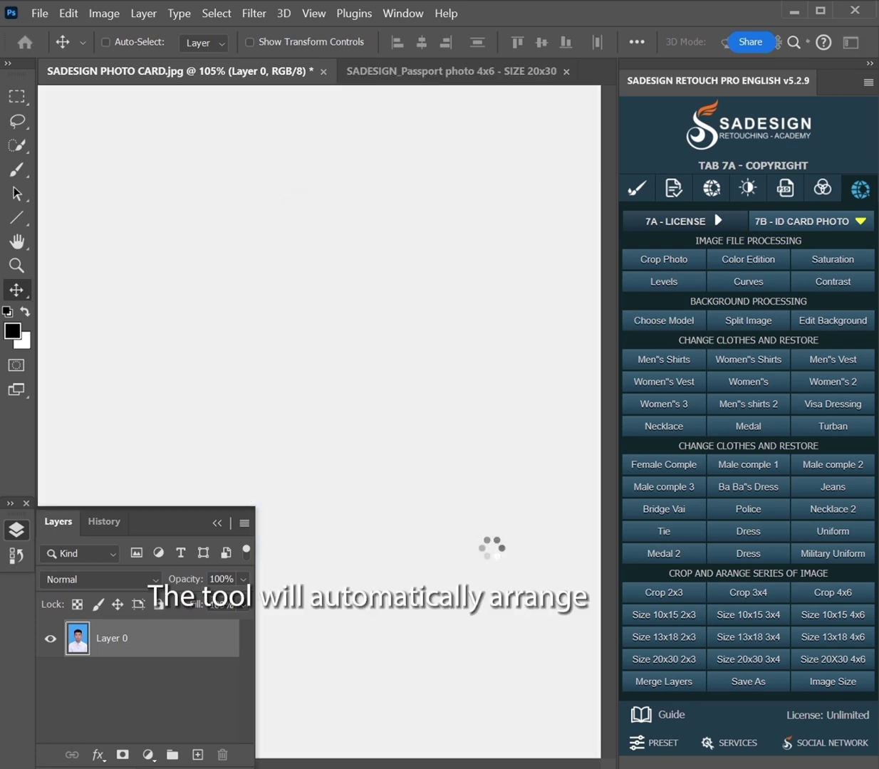